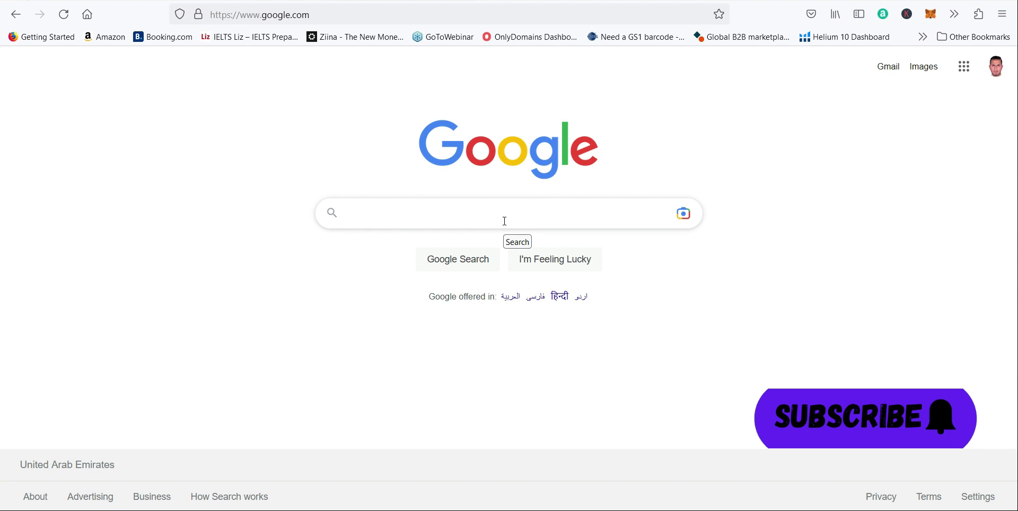
Step: Search Google for "carrier central ae"
left_click(422, 212)
type("carr")
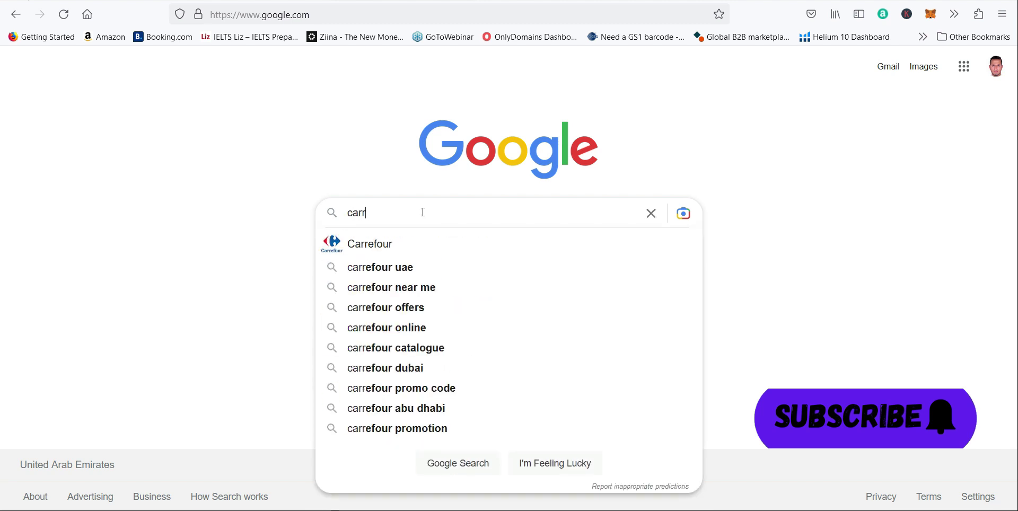
type("ie")
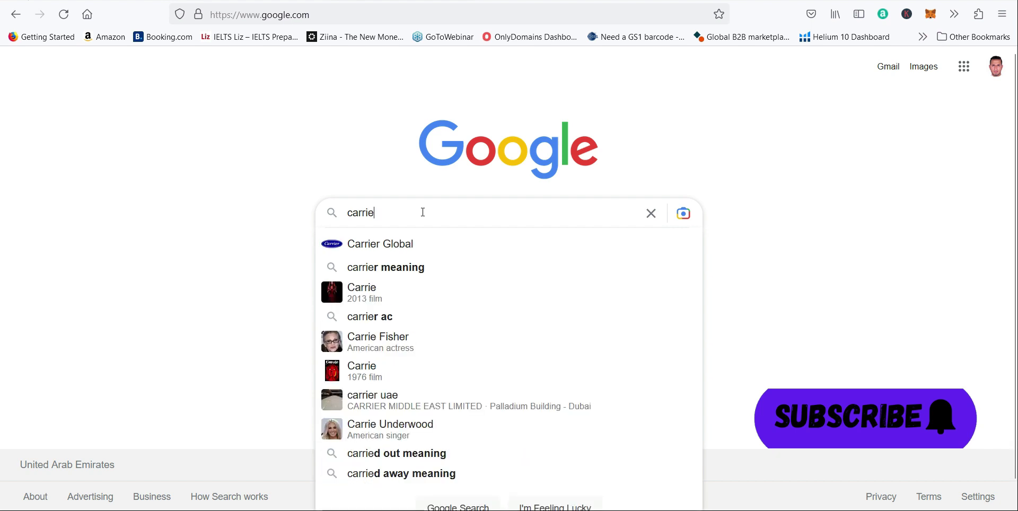
type("r cent")
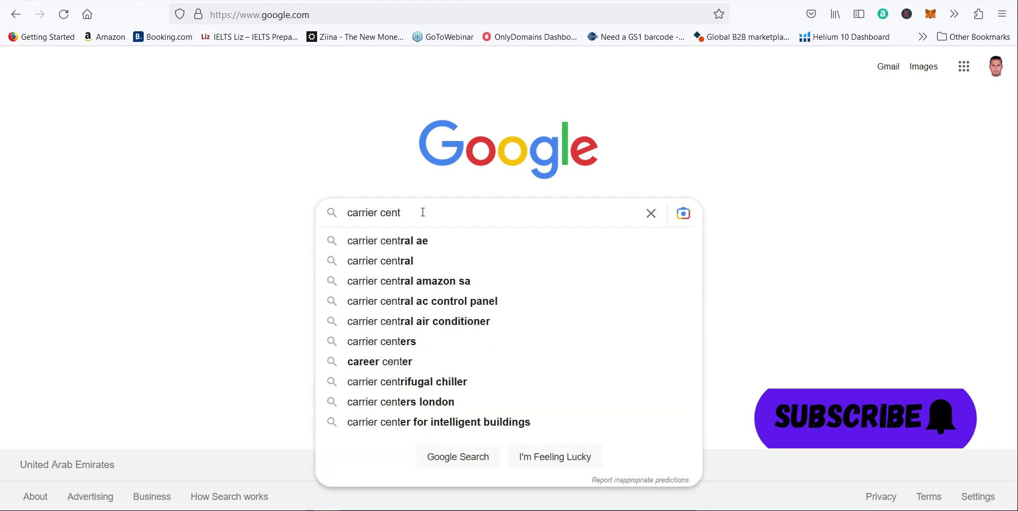
left_click(423, 243)
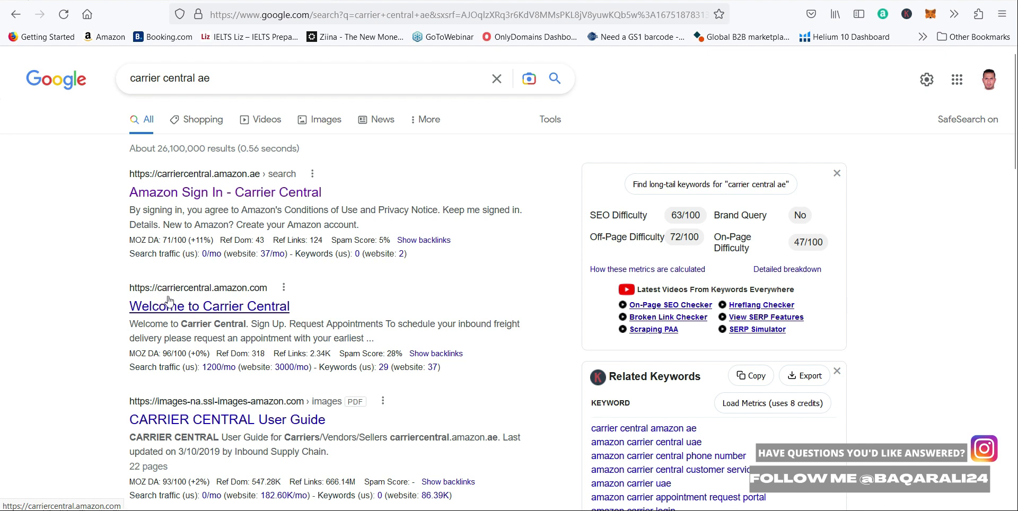
Step: Open the carriercentral.amazon.ae site from the search results and bring up its appointment request form
left_click(238, 311)
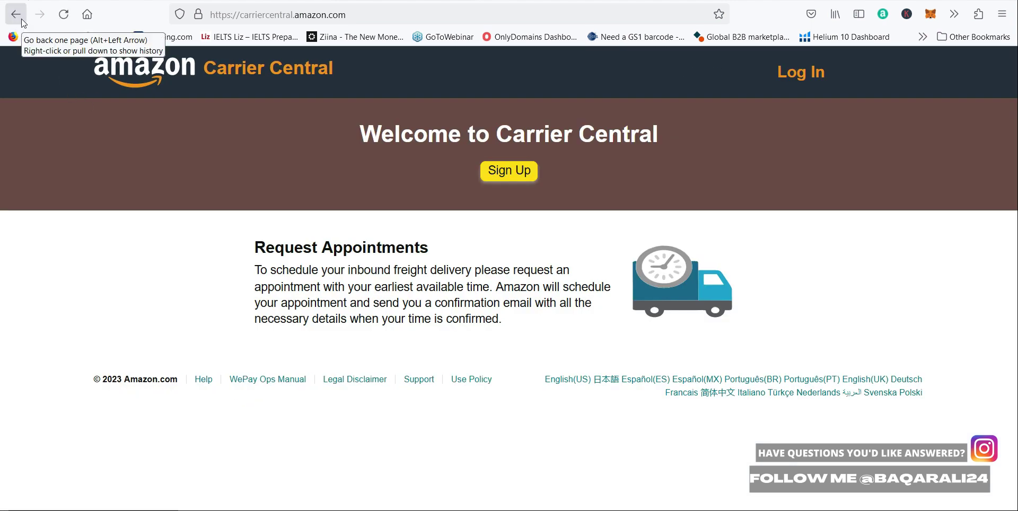
left_click(22, 21)
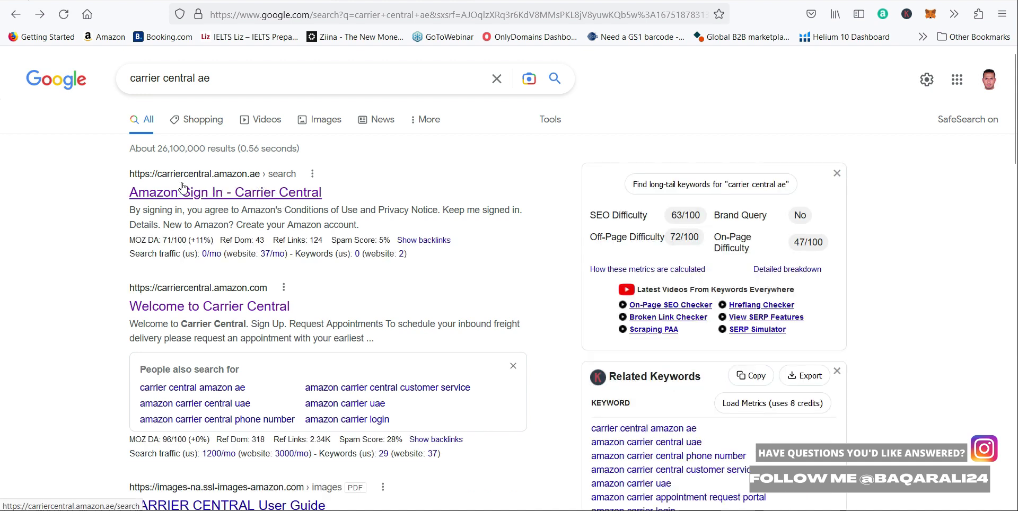
left_click(233, 197)
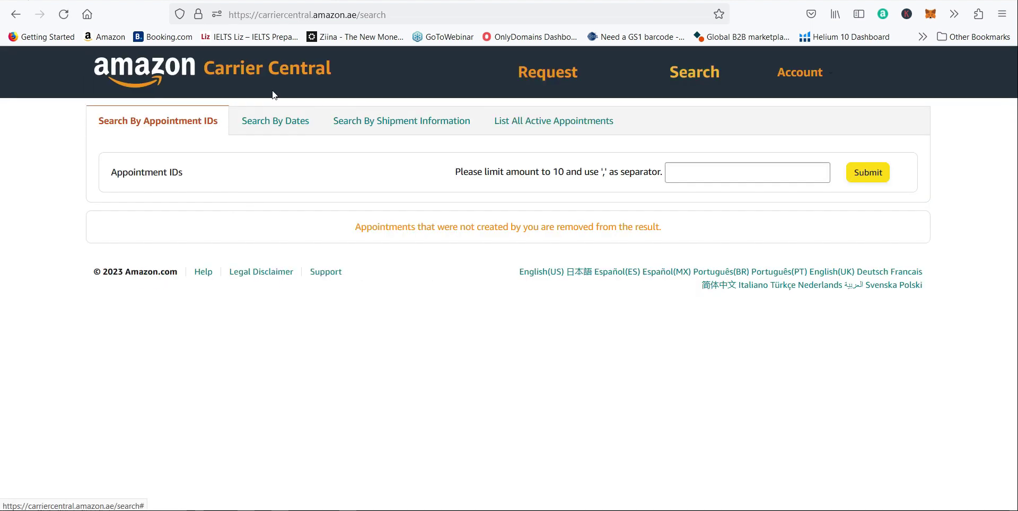
left_click(204, 78)
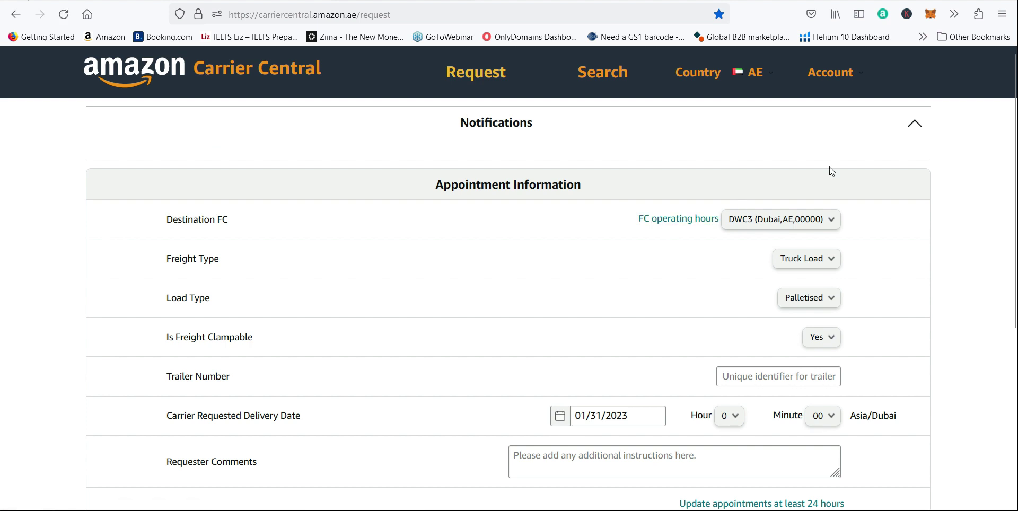
left_click(830, 80)
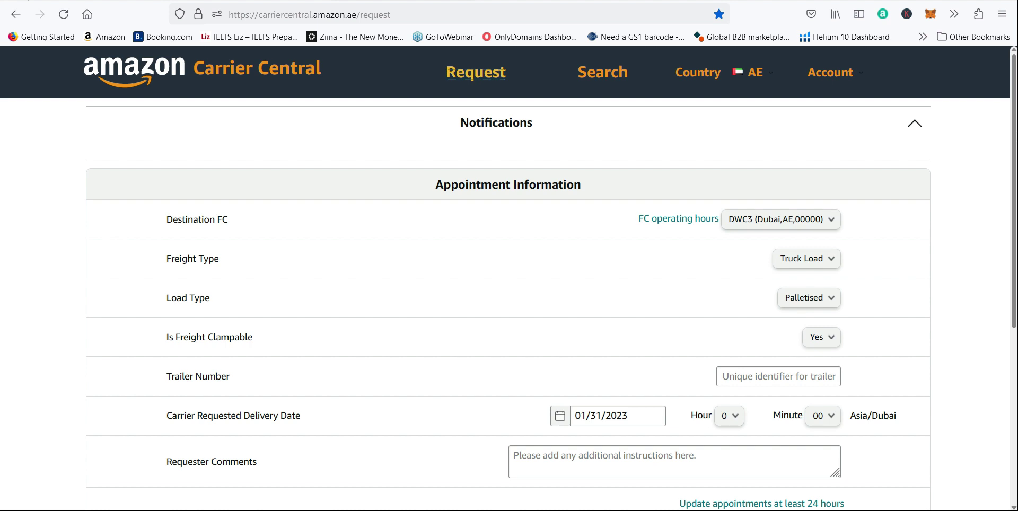
scroll(966, 180, "down", 2)
scroll(966, 181, "up", 1)
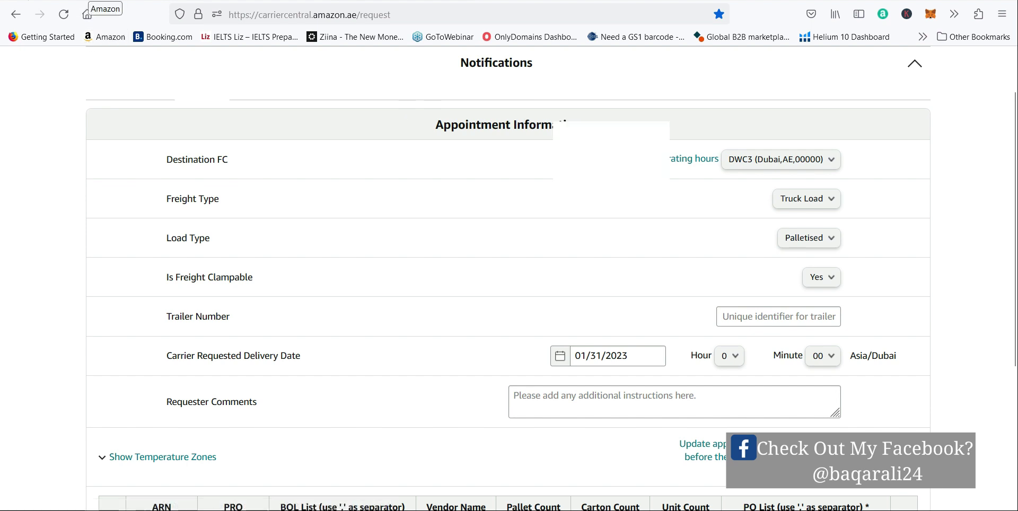
Step: In Seller Central, go to the FBA shipments and open the shipment FBA STA (17/01/2023 20:47)-DXB5
left_click(87, 13)
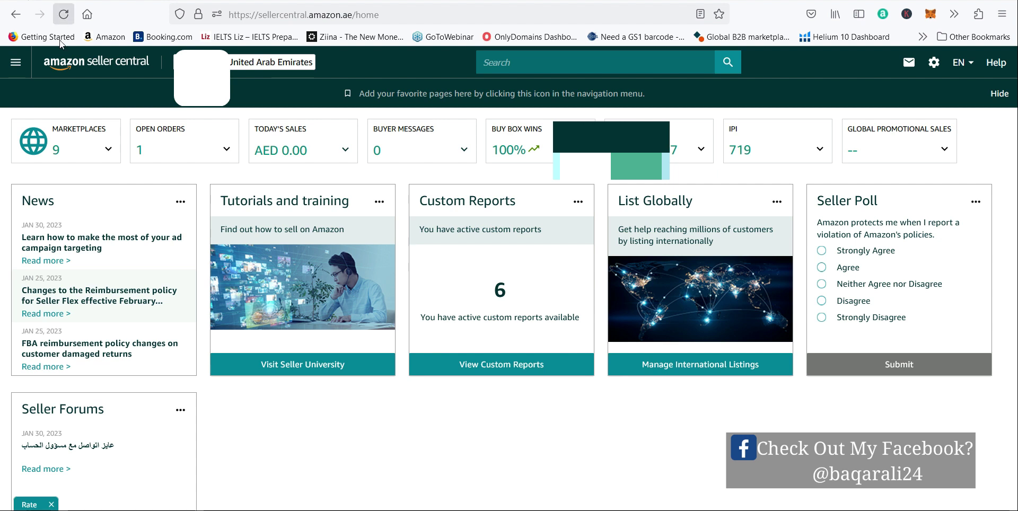
left_click(16, 63)
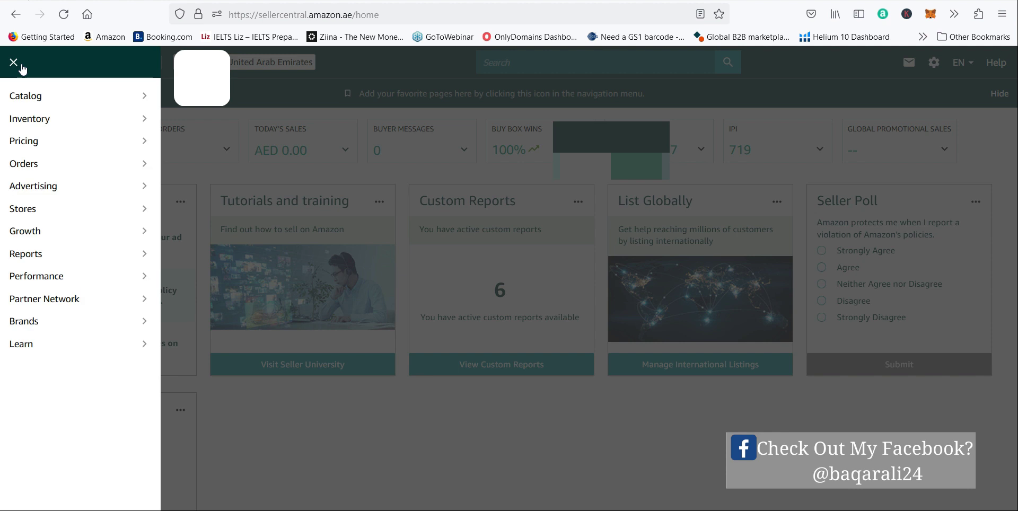
mouse_move(103, 122)
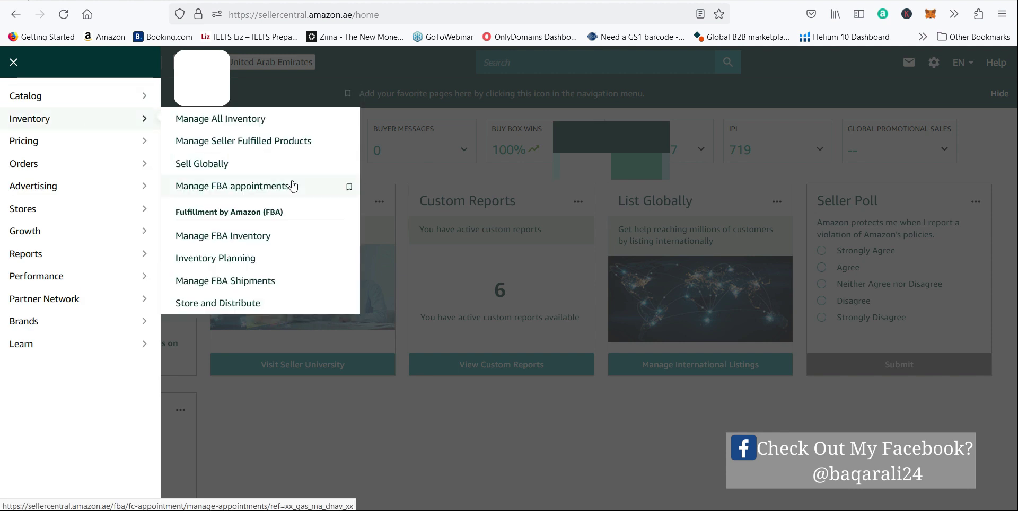
left_click(233, 285)
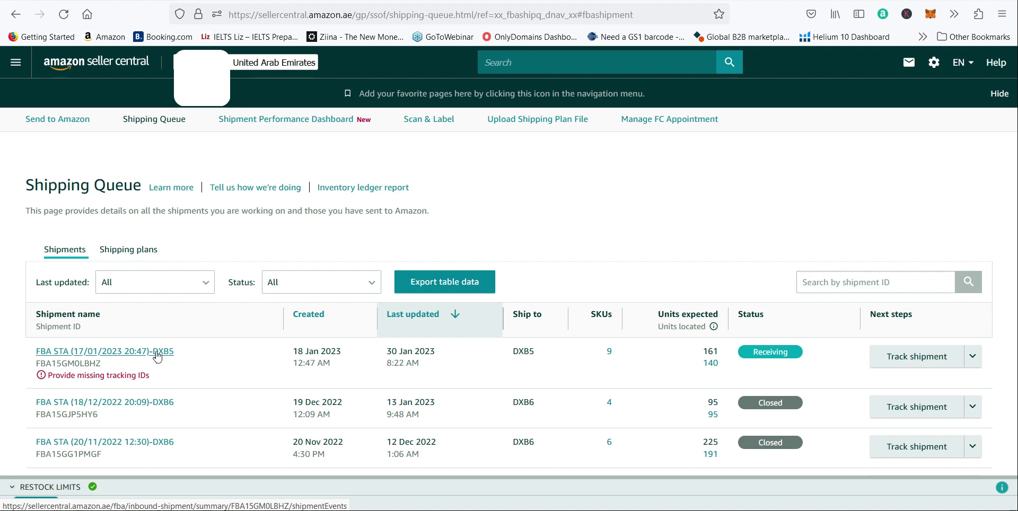
left_click(157, 357)
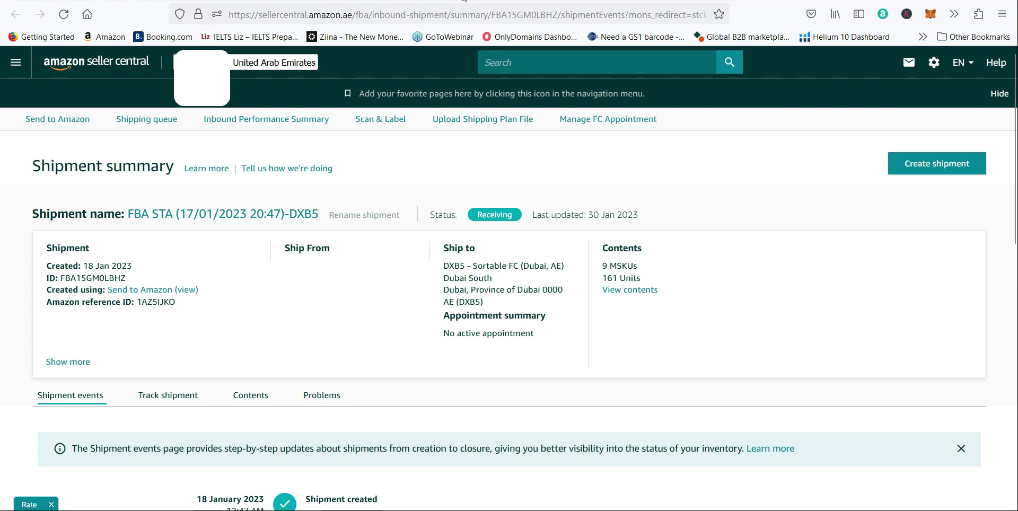
Step: Return to the Carrier Central request form and set the destination FC to DXB5 (Dubai,AE,0000)
left_click(408, 1)
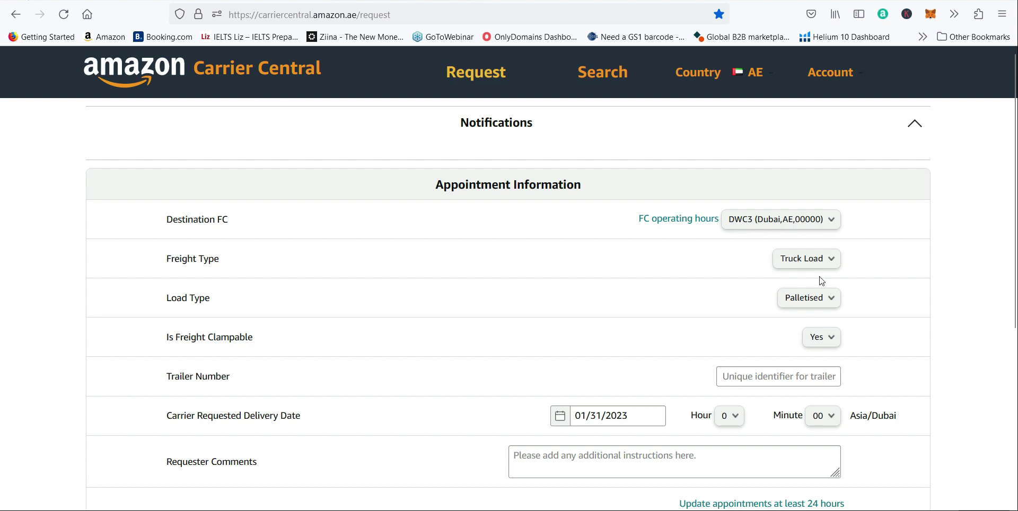
left_click(798, 227)
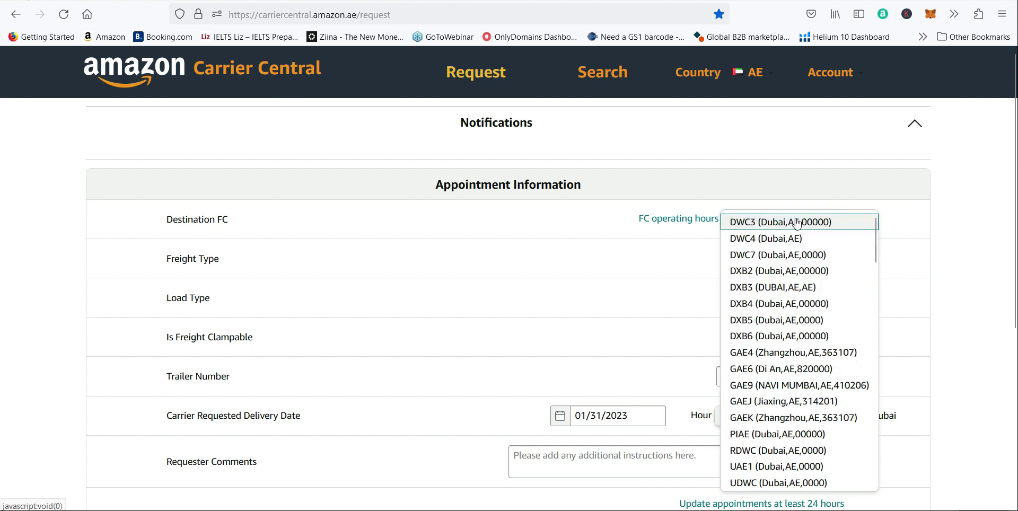
left_click(776, 320)
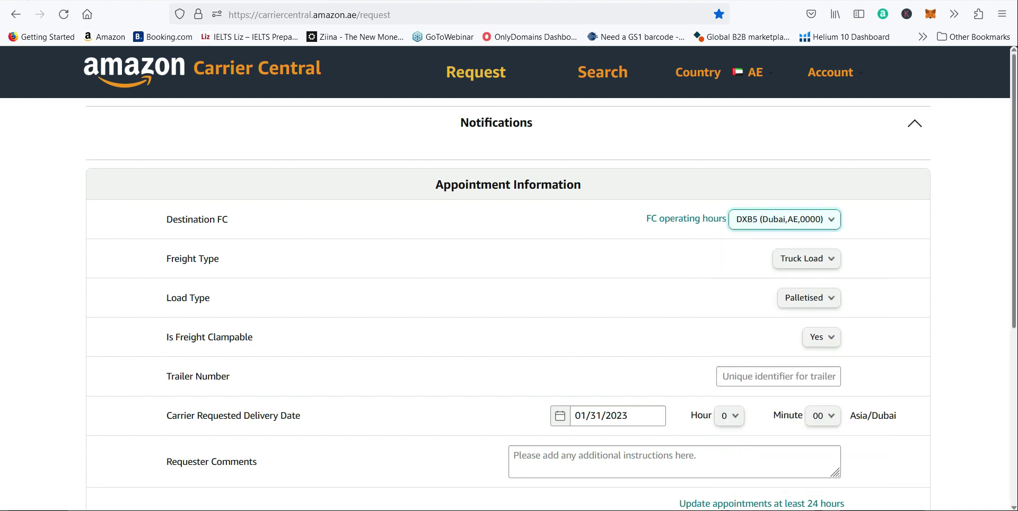
Step: Set the appointment's freight type to Less Than Truck Load
scroll(1013, 212, "down", 1)
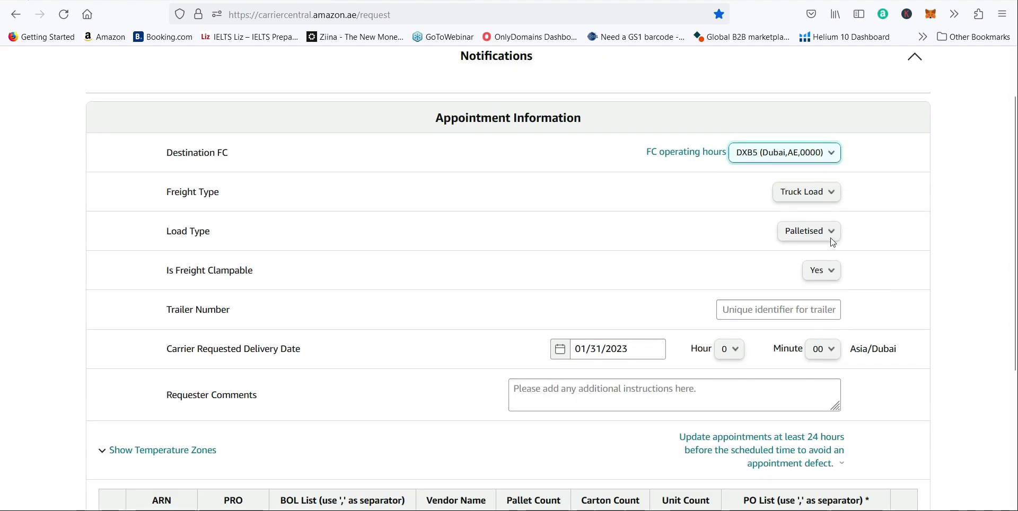
left_click(806, 194)
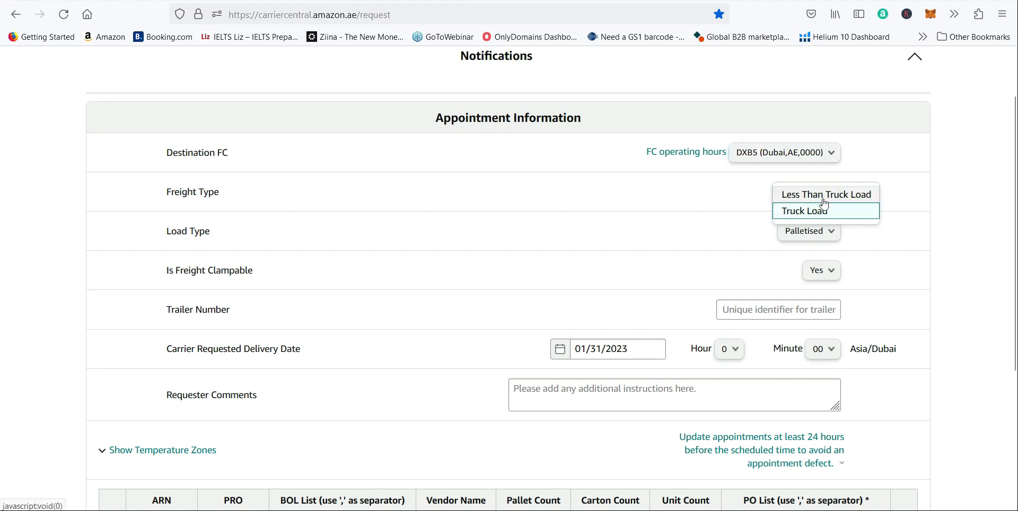
left_click(822, 200)
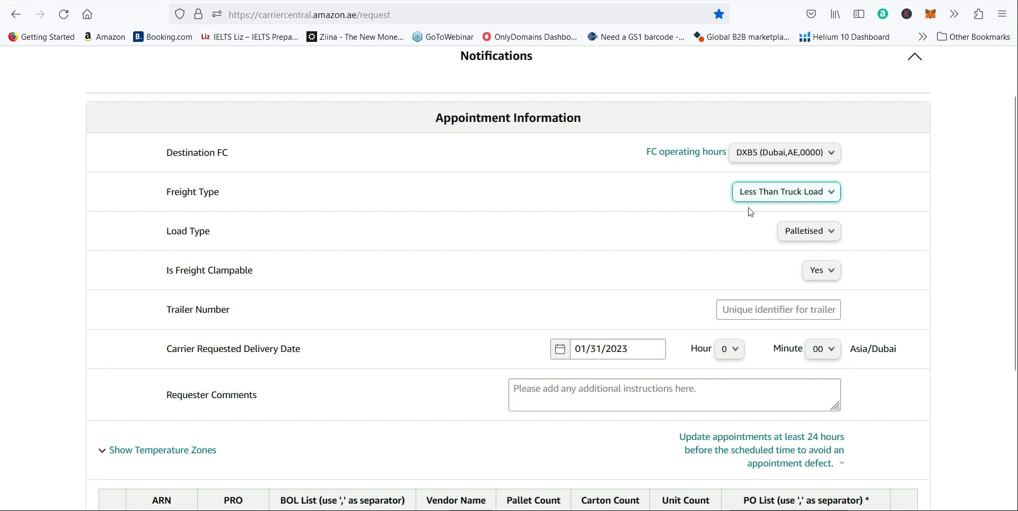
left_click(822, 199)
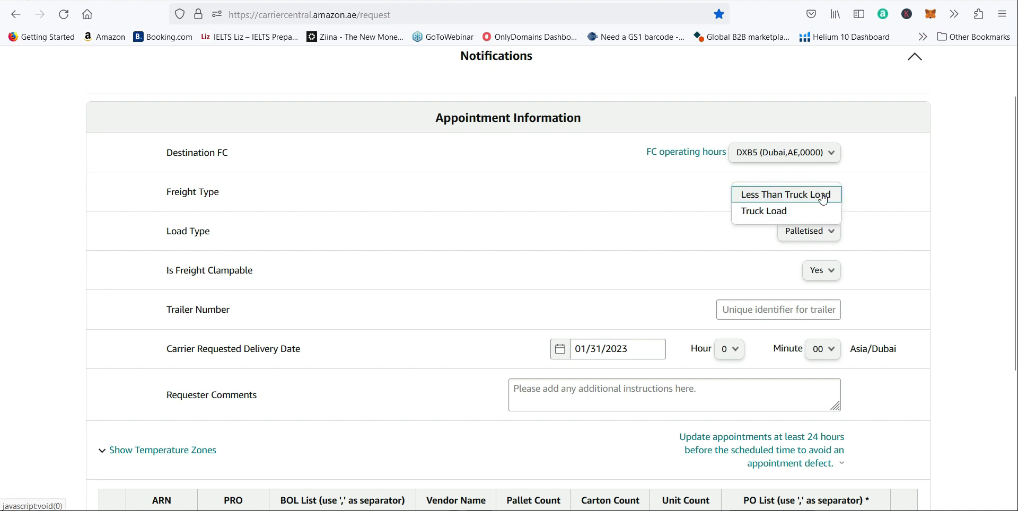
left_click(771, 198)
Step: Switch the load type to Floor Loaded and back to Palletised
left_click(809, 235)
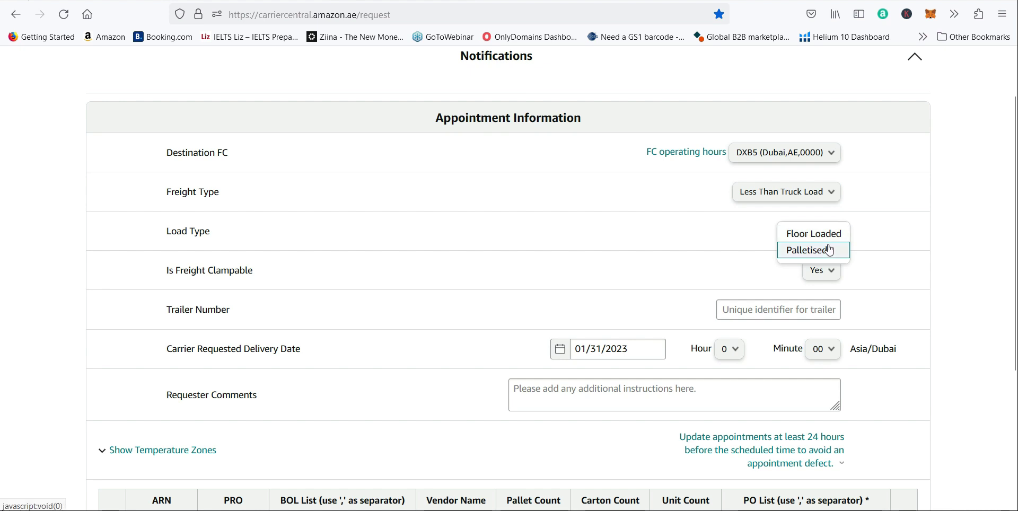
left_click(802, 239)
left_click(802, 237)
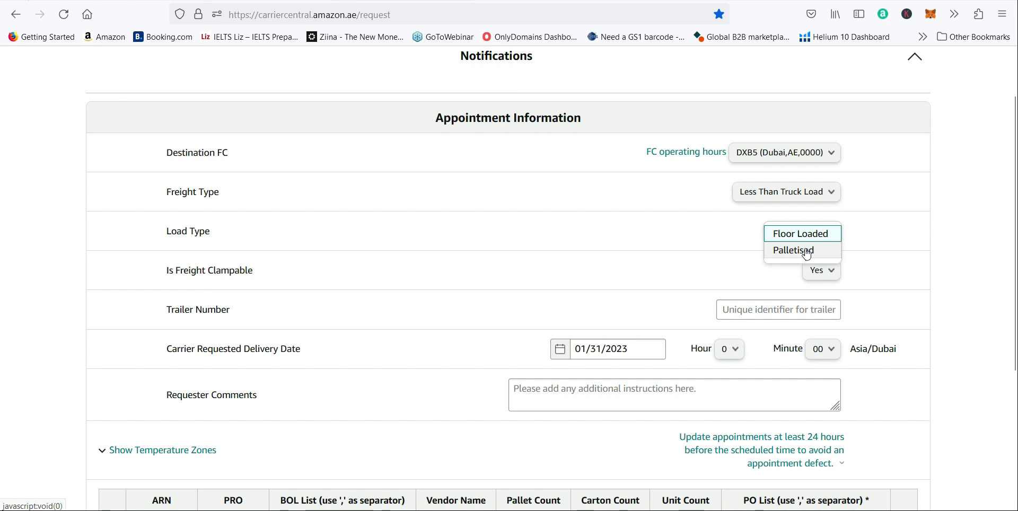
left_click(807, 252)
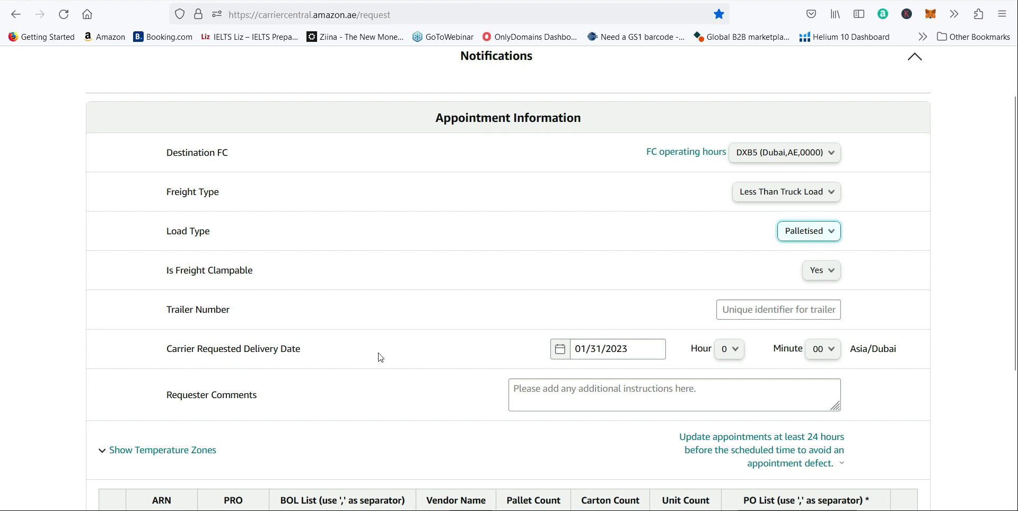
Step: Set the carrier requested delivery date to 02/03/2023
left_click(589, 347)
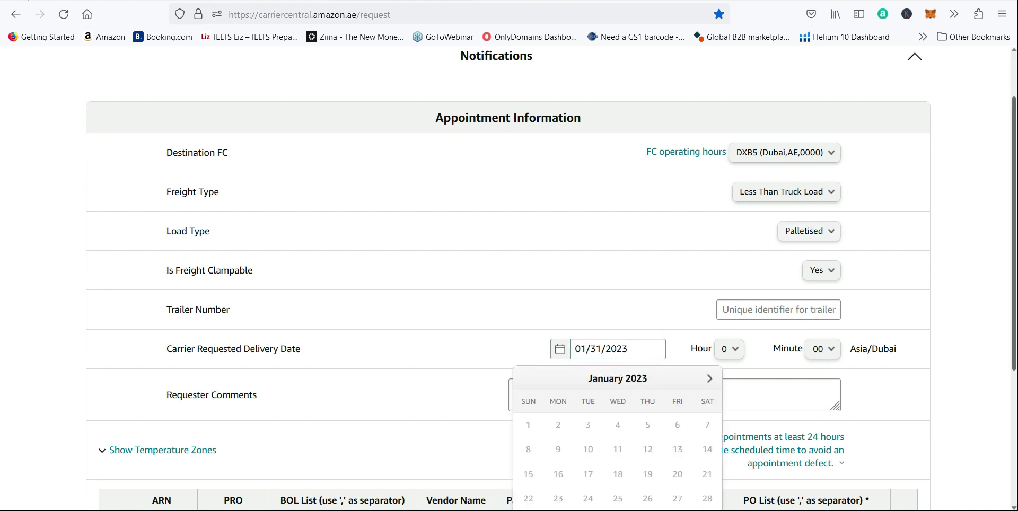
scroll(589, 349, "down", 3)
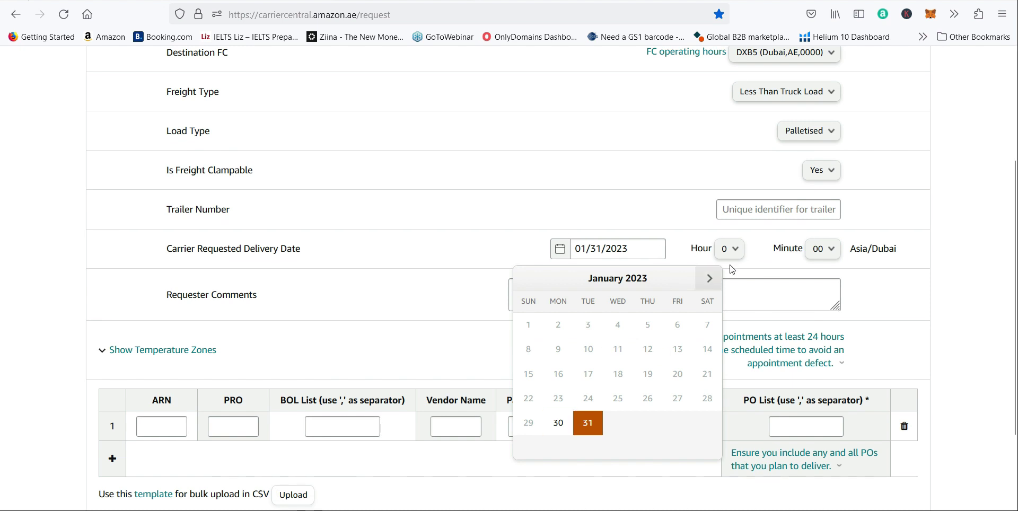
left_click(710, 285)
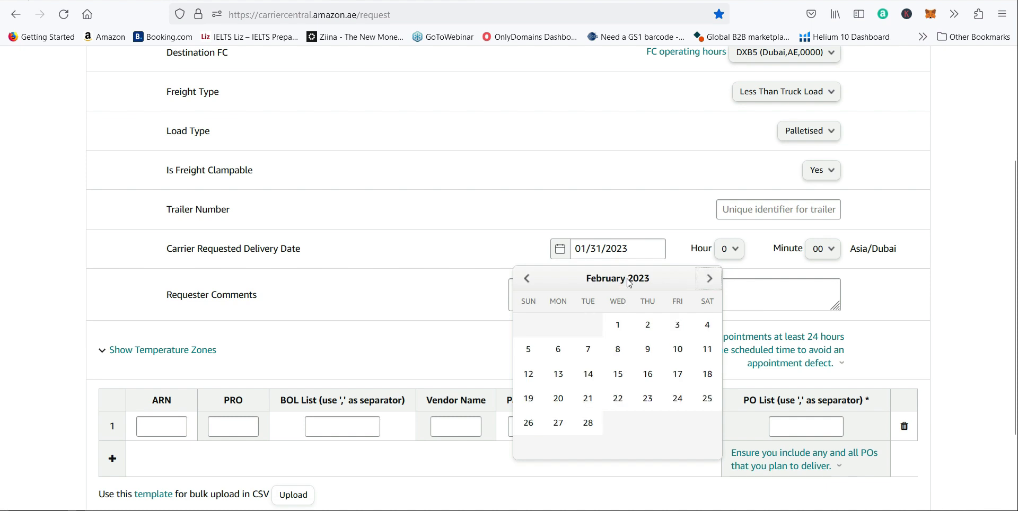
left_click(678, 329)
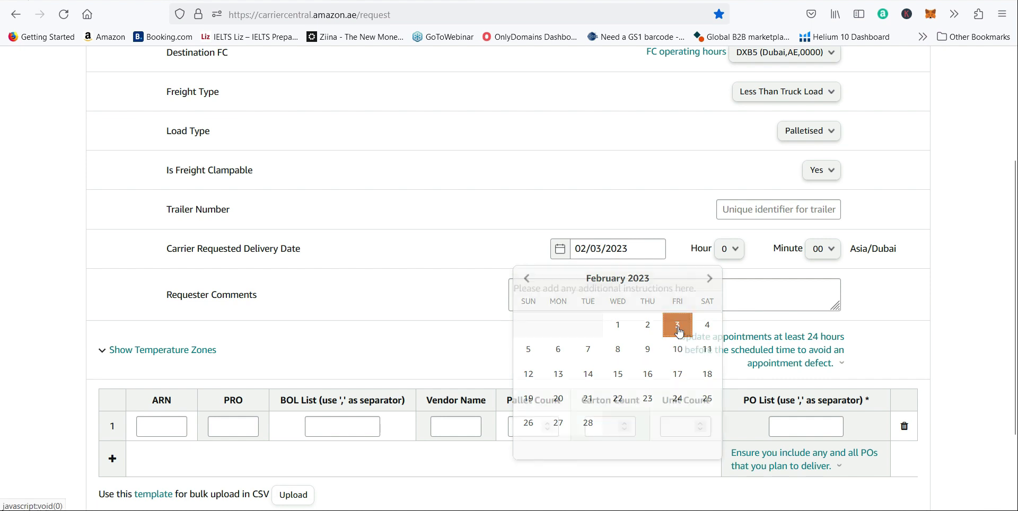
Step: Set the requested delivery time to hour 17 and minute 15
left_click(736, 250)
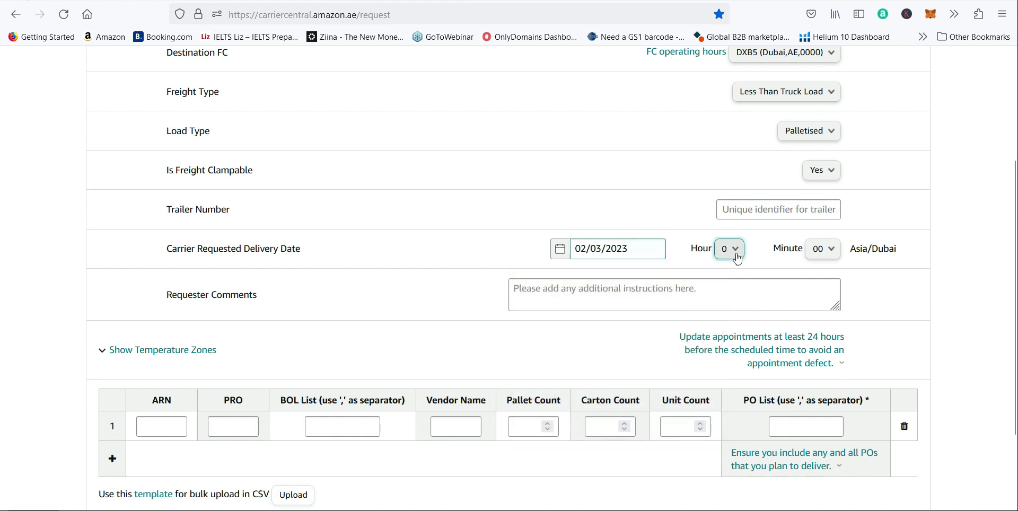
left_click_drag(744, 286, 740, 367)
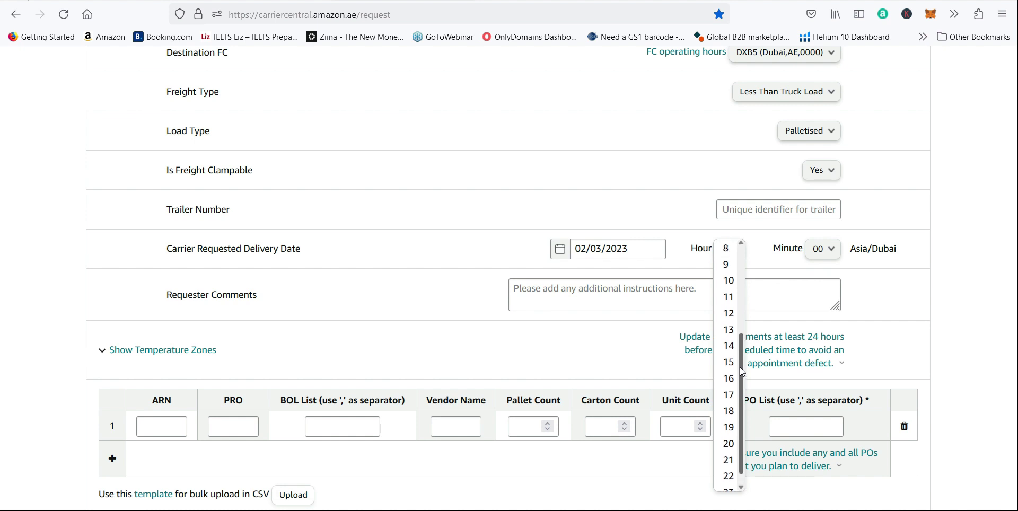
left_click(729, 395)
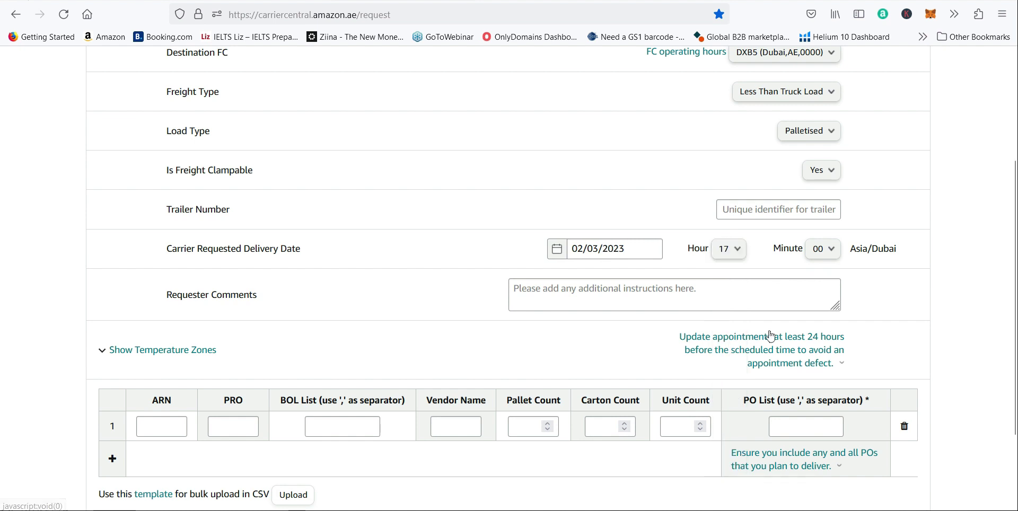
left_click(828, 256)
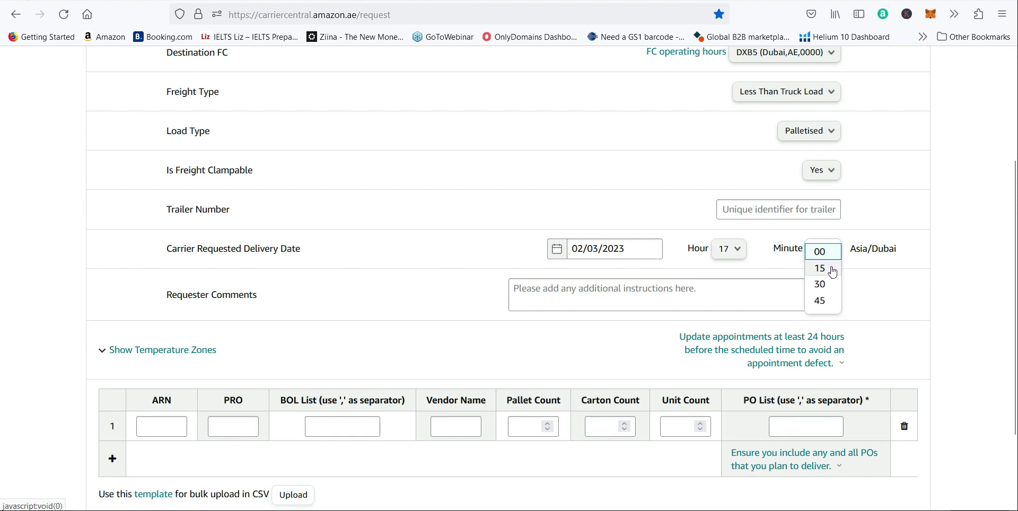
left_click(830, 269)
Step: Copy the shipment ID from the Seller Central shipment summary into the BOL List of row 1 in Carrier Central
scroll(584, 184, "down", 3)
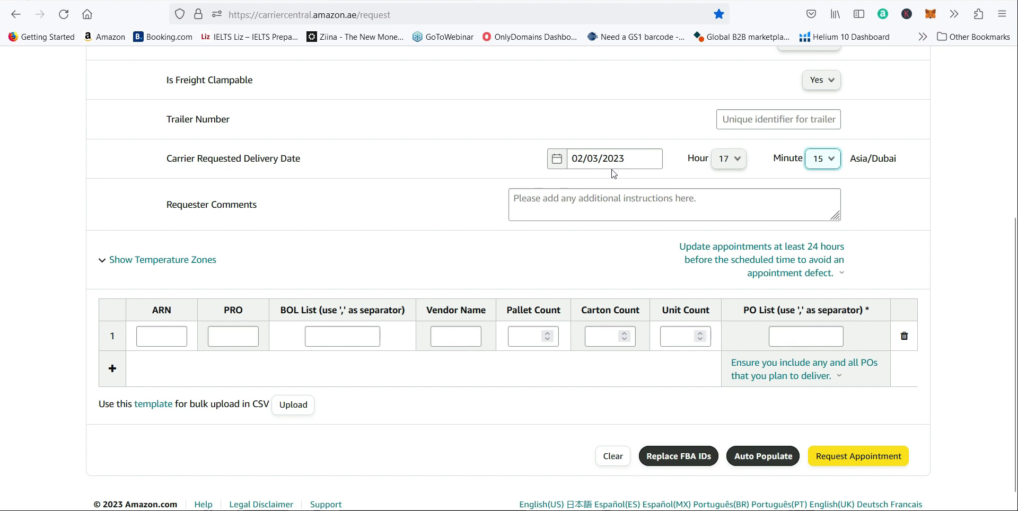
left_click(331, 343)
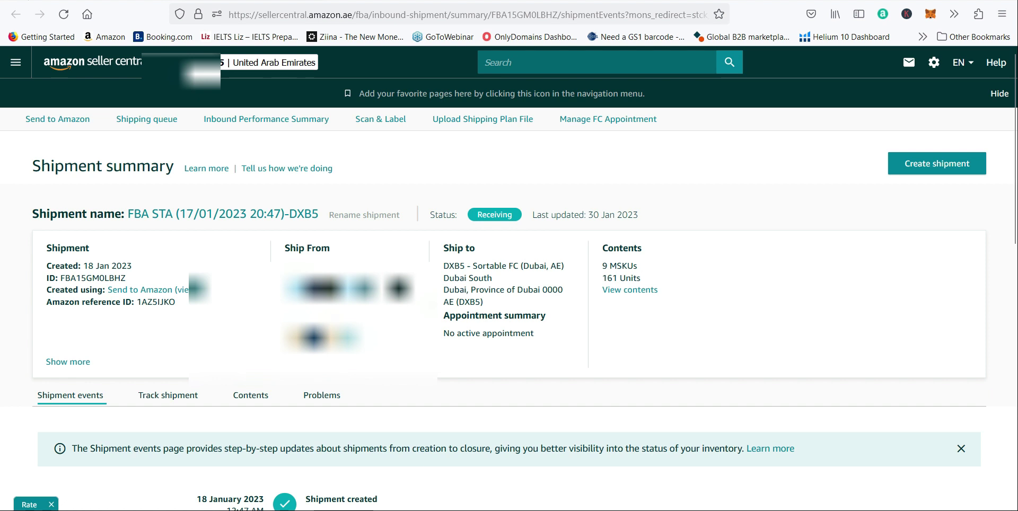
double_click(115, 278)
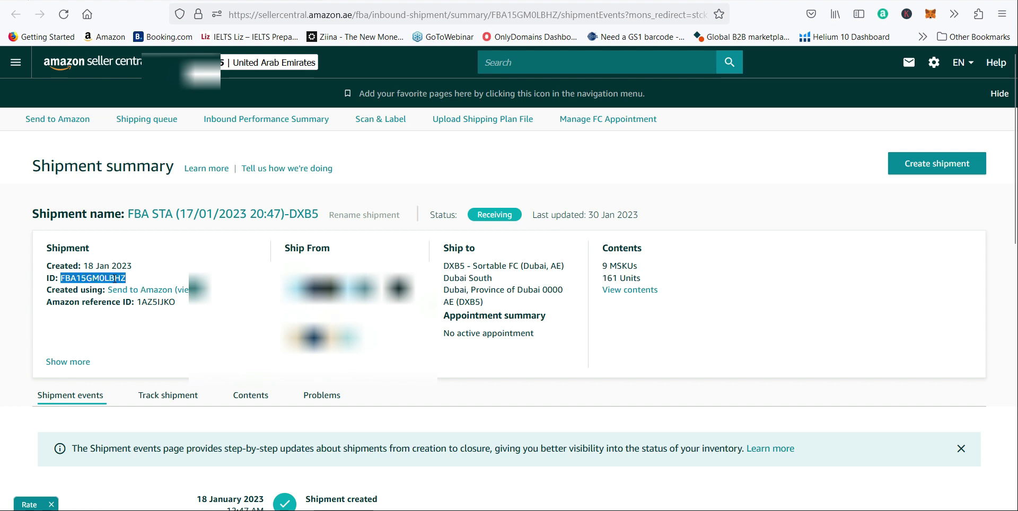
left_click(398, 1)
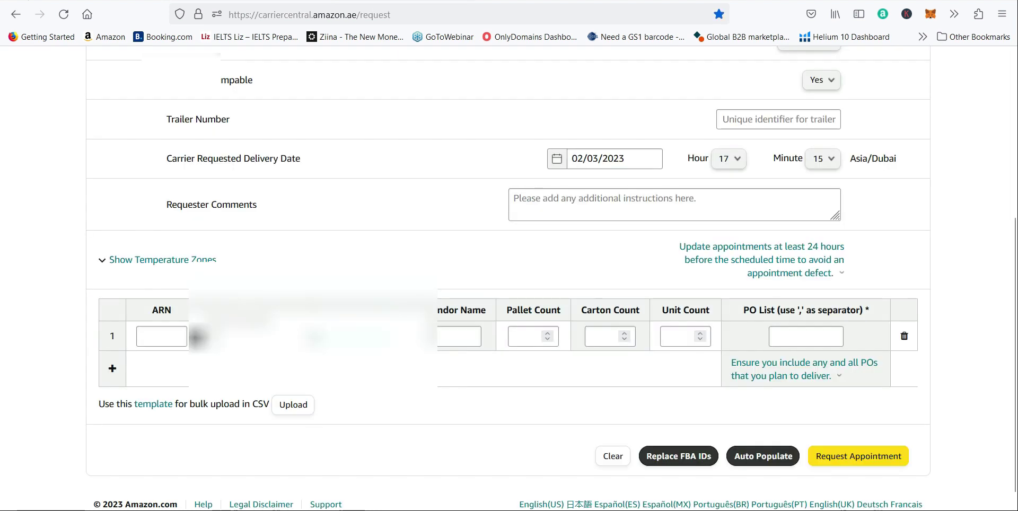
Step: Enter Initiatiors as the vendor name and set the pallet count to 1 in row 1
left_click(448, 336)
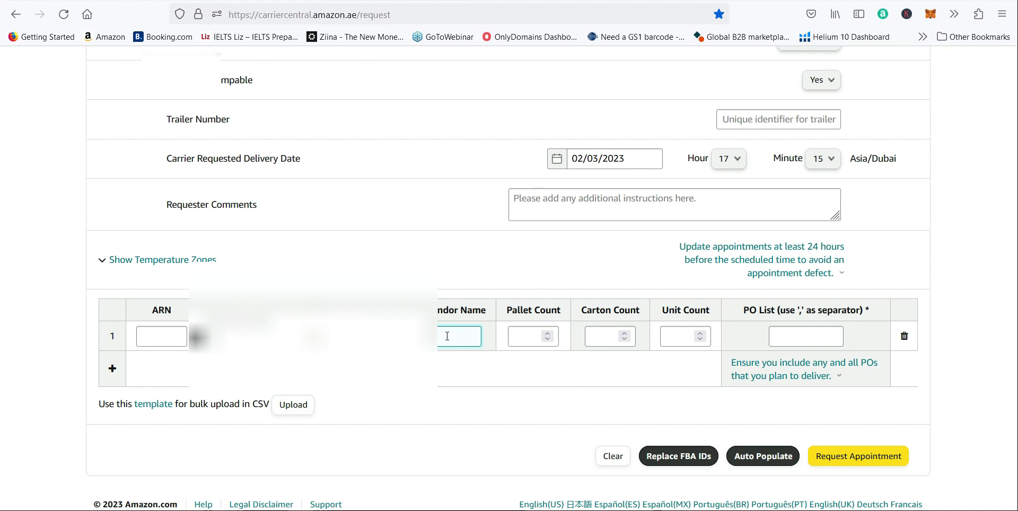
type("ni")
left_click(523, 338)
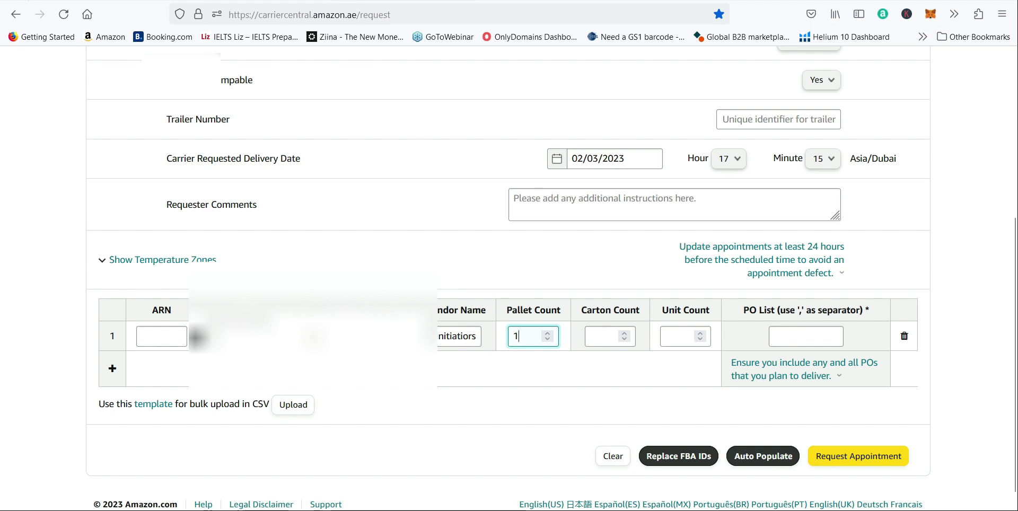
Step: Review the shipment's pages in Seller Central, return to the appointment form and set row 1's carton count to 5
key("ctrl+shift+Tab")
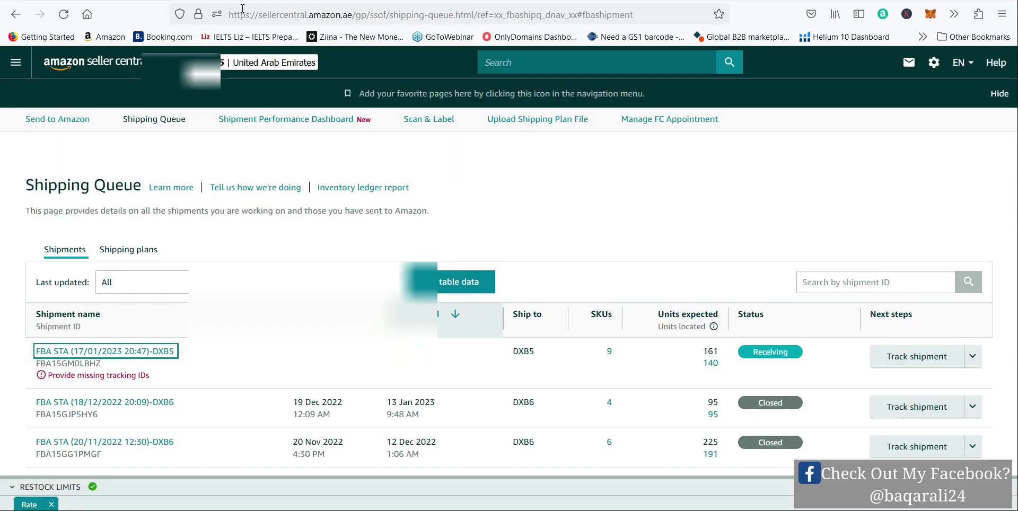
left_click(244, 0)
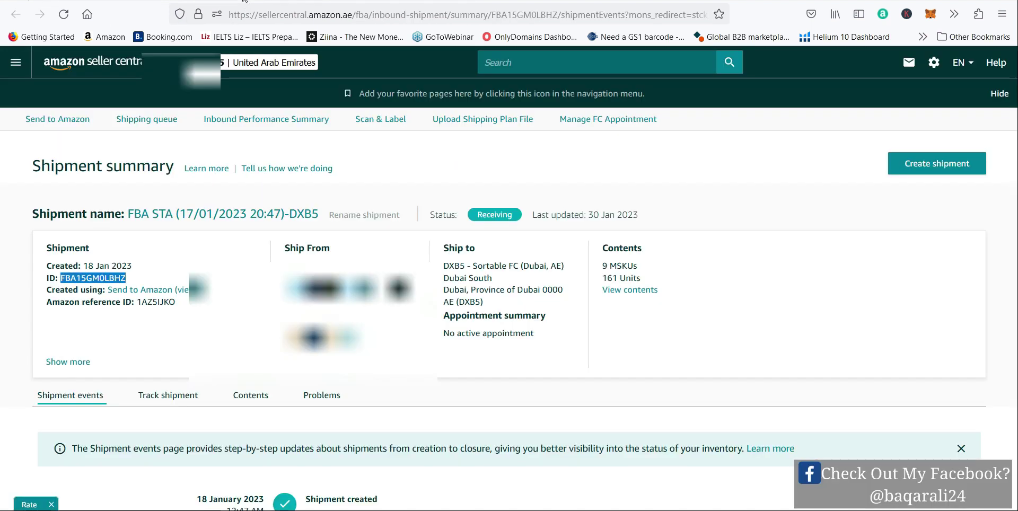
left_click(69, 1)
key("ctrl+Tab")
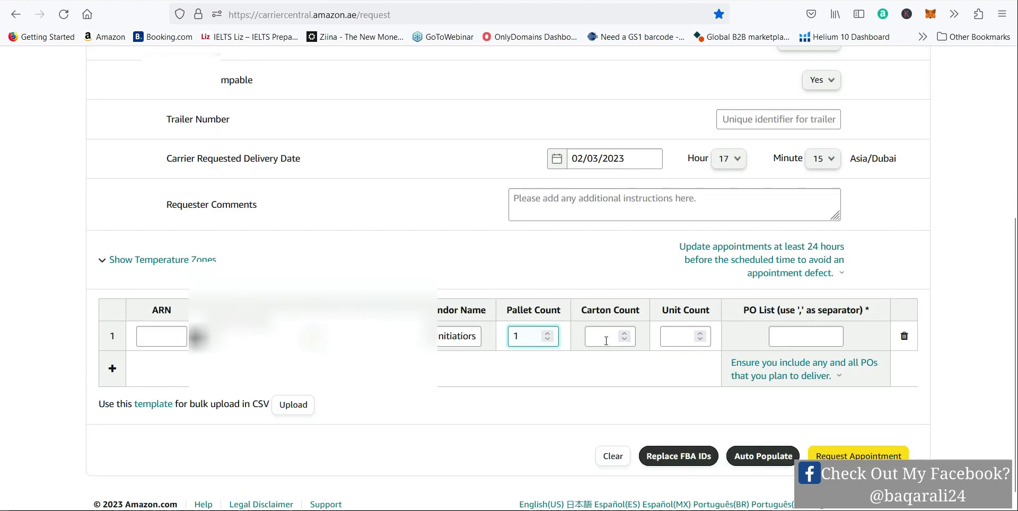
left_click(606, 340)
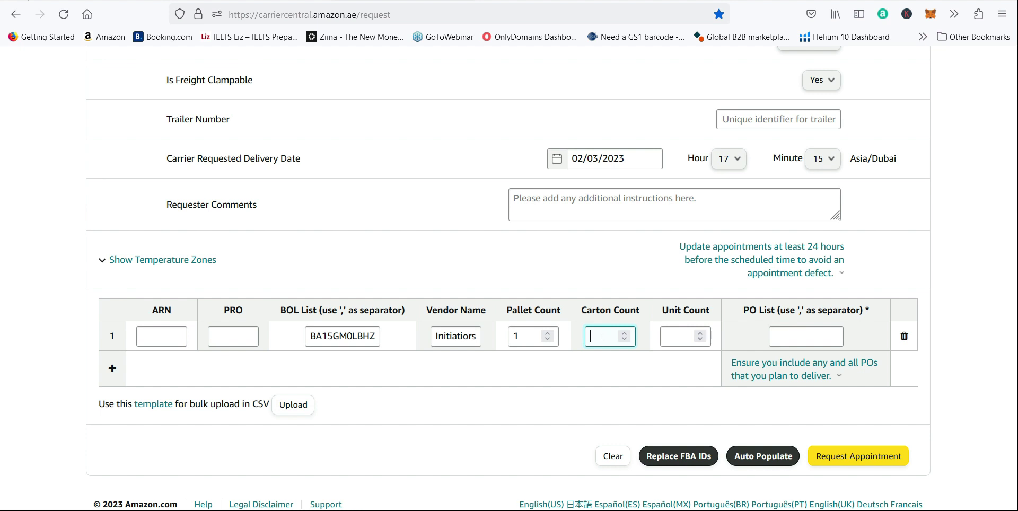
type("5")
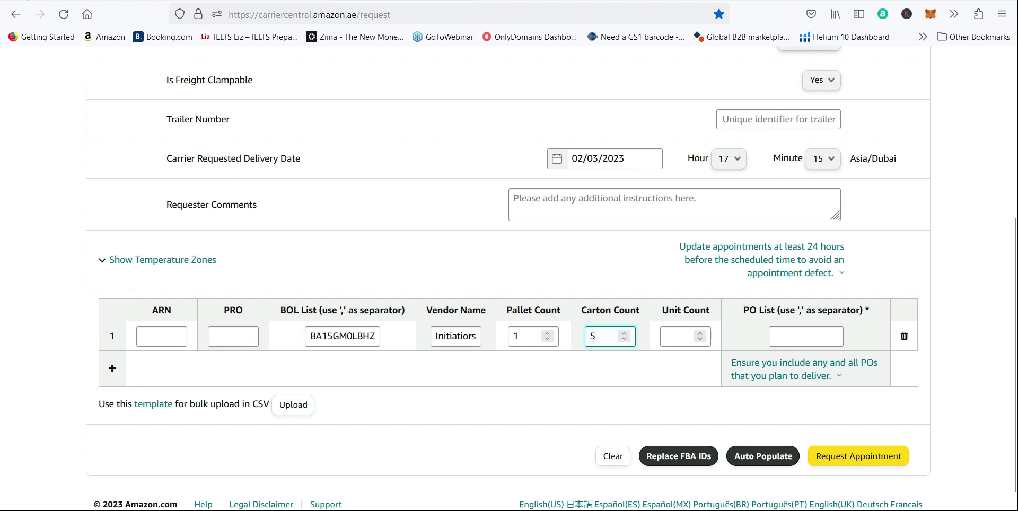
Step: Check the shipment's units in Seller Central and enter 161 as the unit count in row 1
left_click(673, 337)
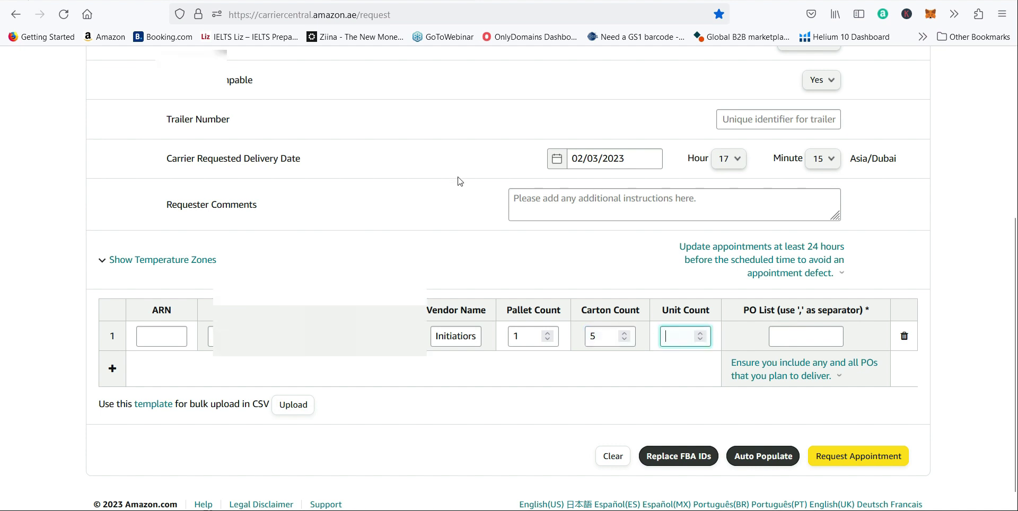
left_click(221, 0)
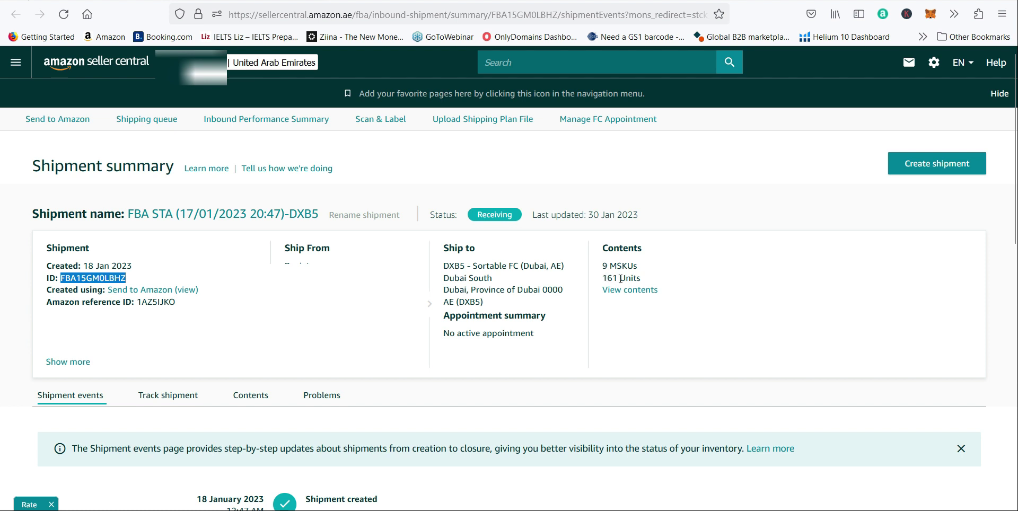
left_click(391, 1)
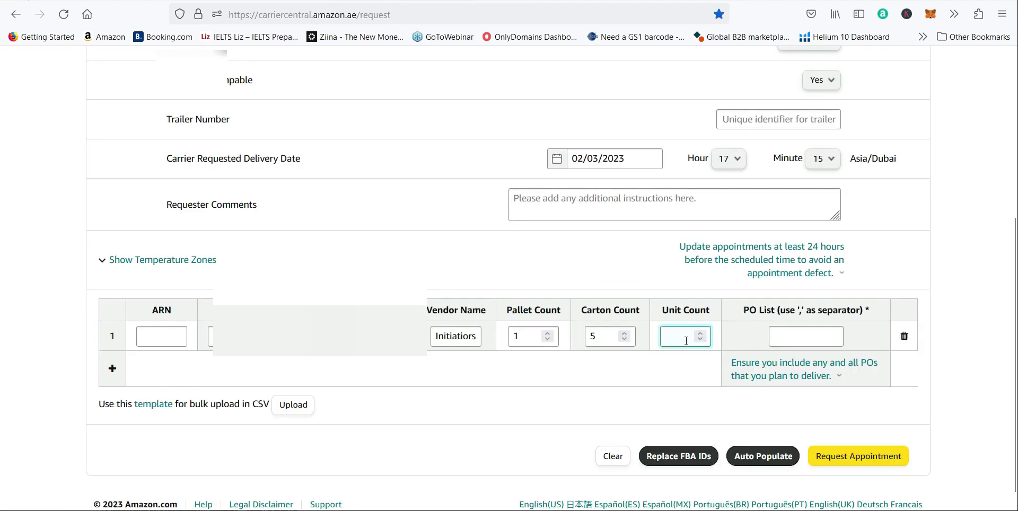
type("161")
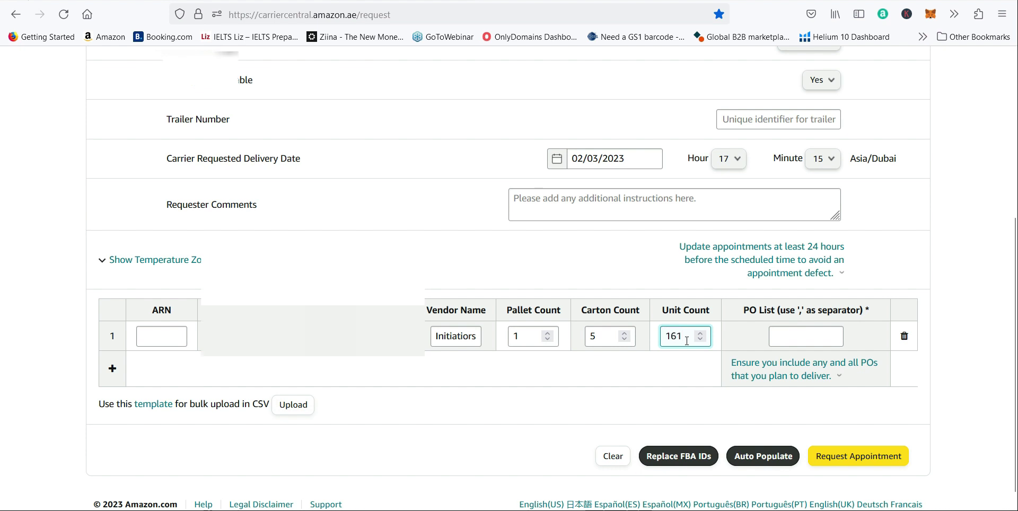
Step: Copy the Amazon reference ID from the Seller Central shipment summary into row 1's PO List in Carrier Central
left_click(796, 345)
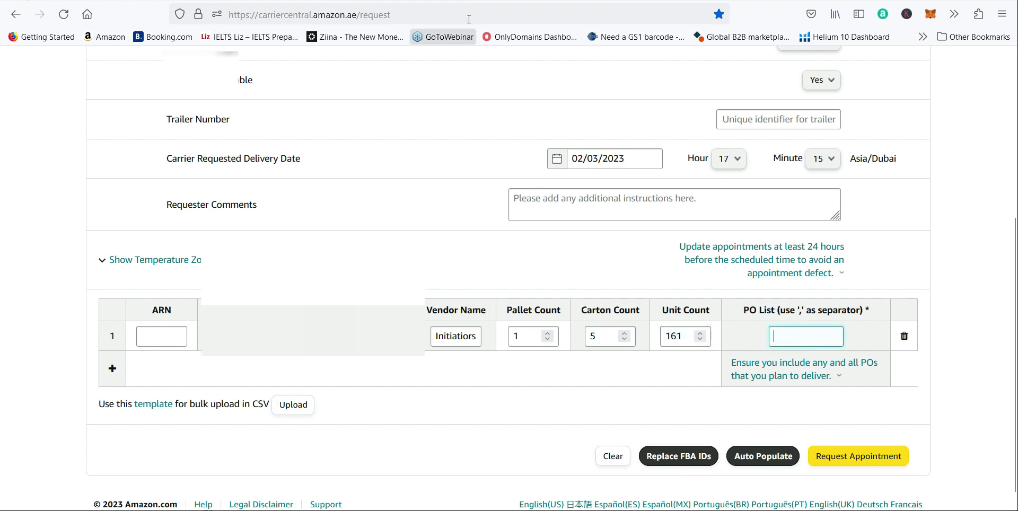
key("alt+Tab")
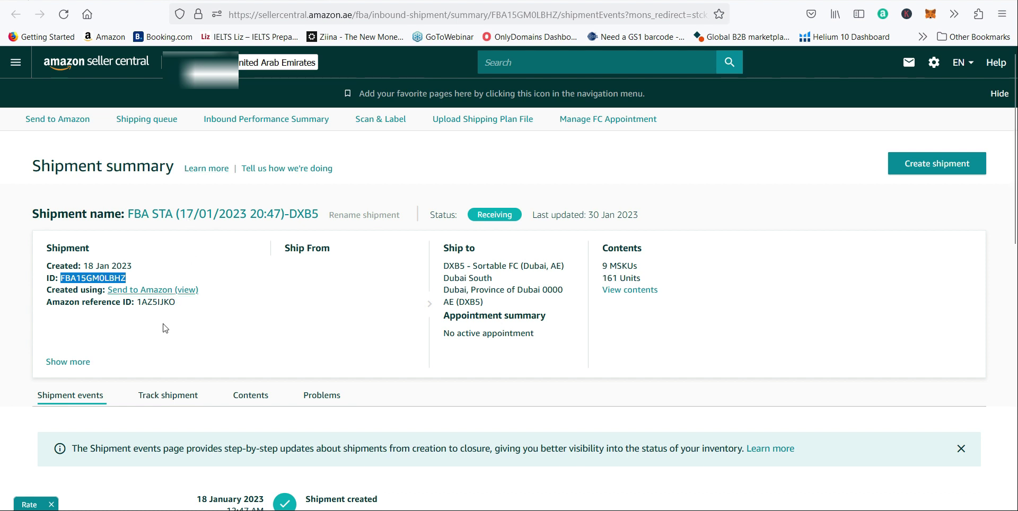
double_click(159, 301)
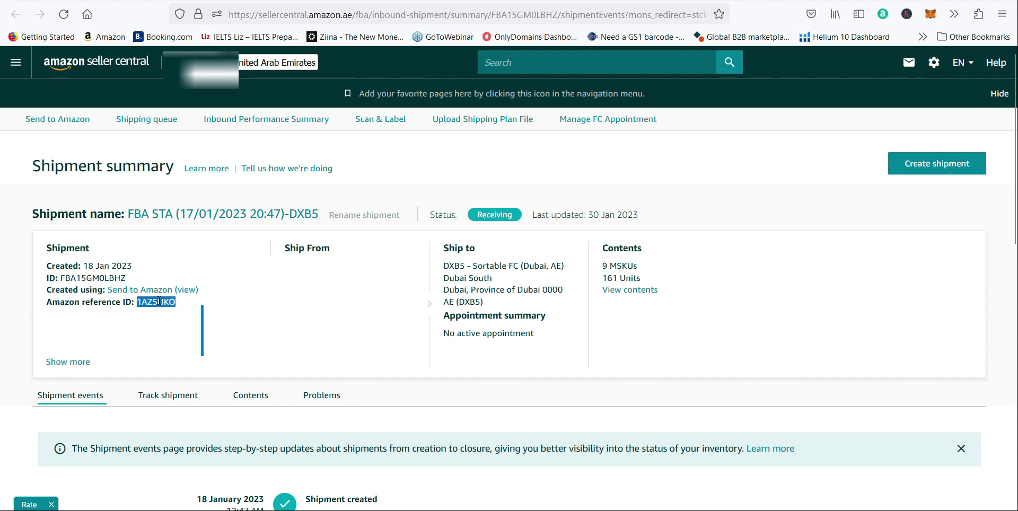
key("alt+Tab")
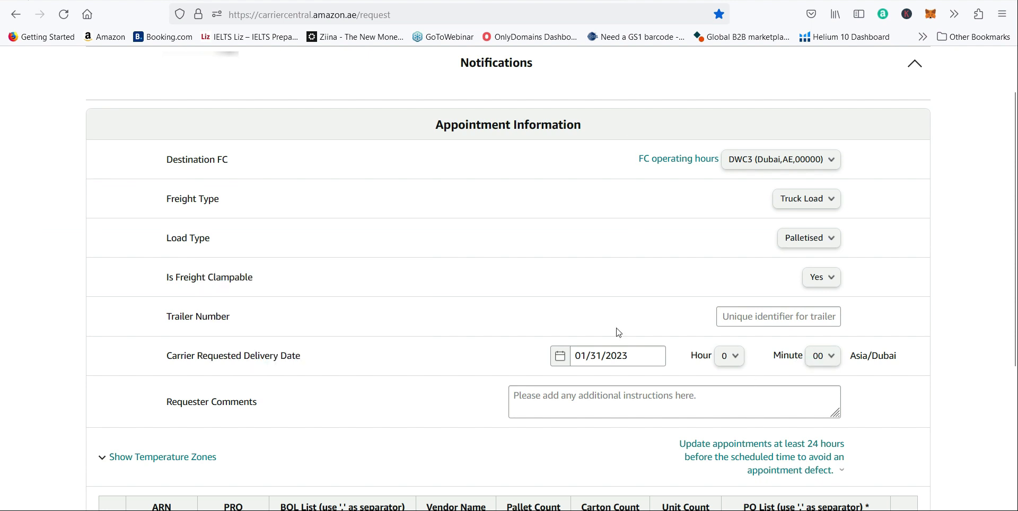
left_click(805, 337)
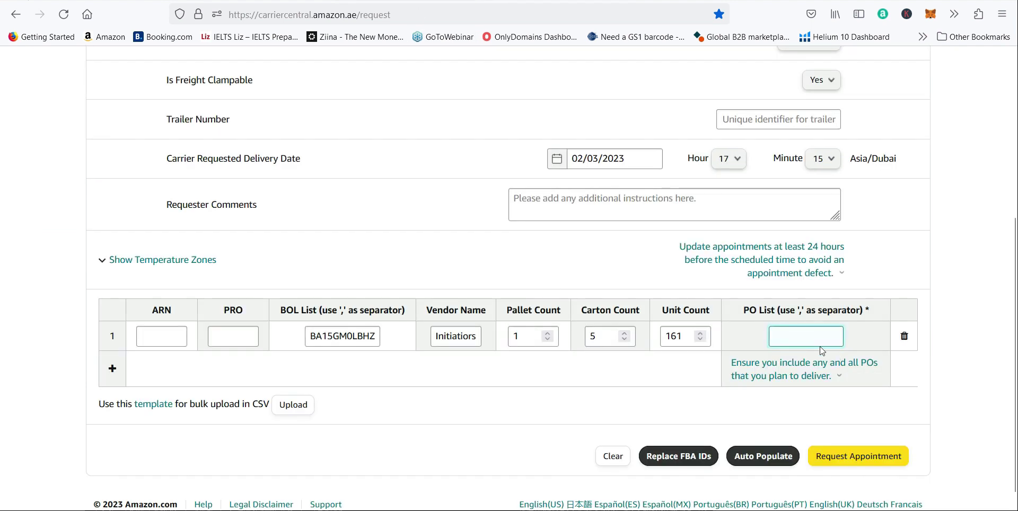
left_click(582, 401)
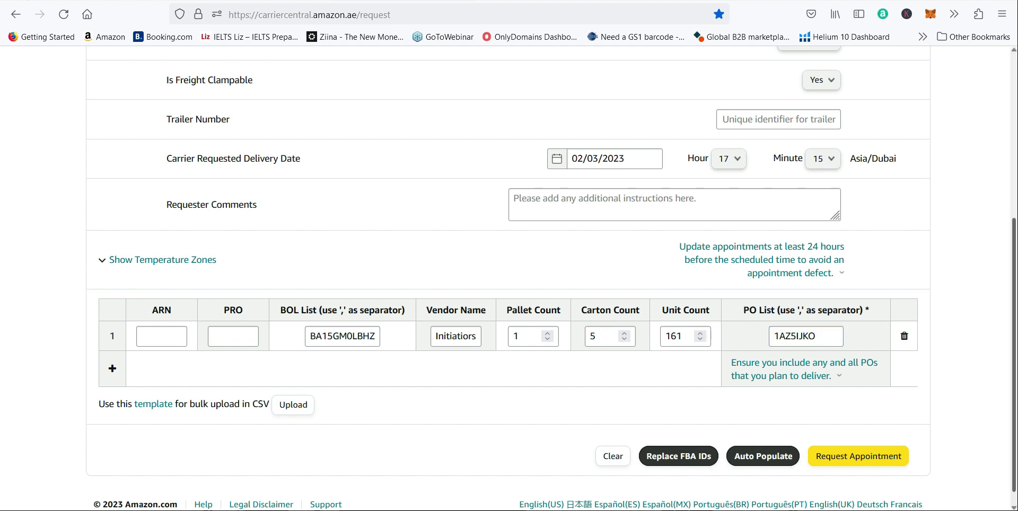
Step: Submit the completed delivery appointment request
scroll(1011, 378, "down", 1)
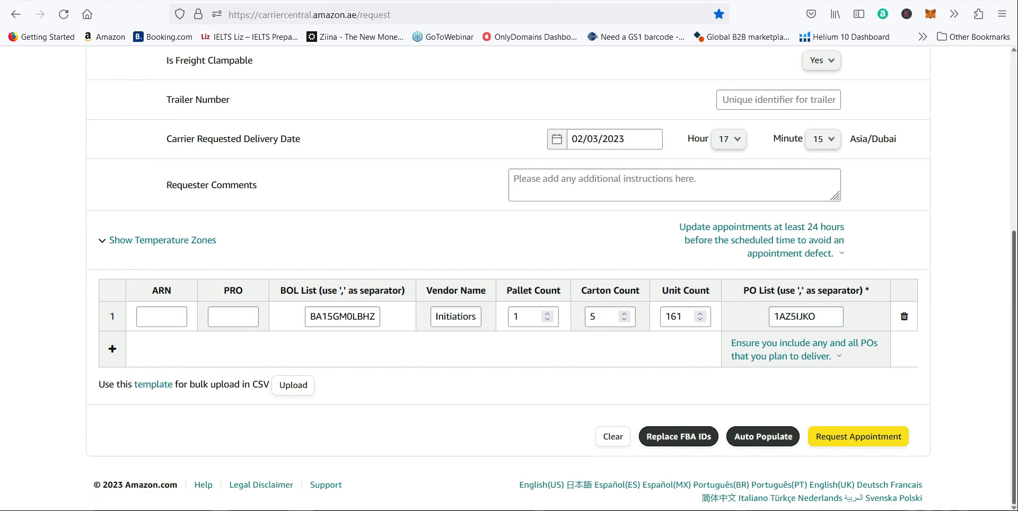
left_click(867, 441)
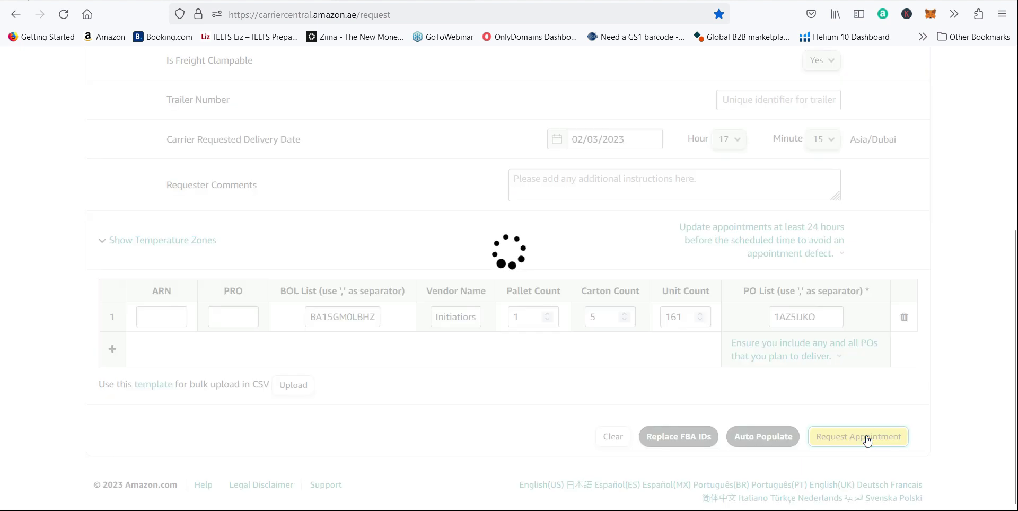